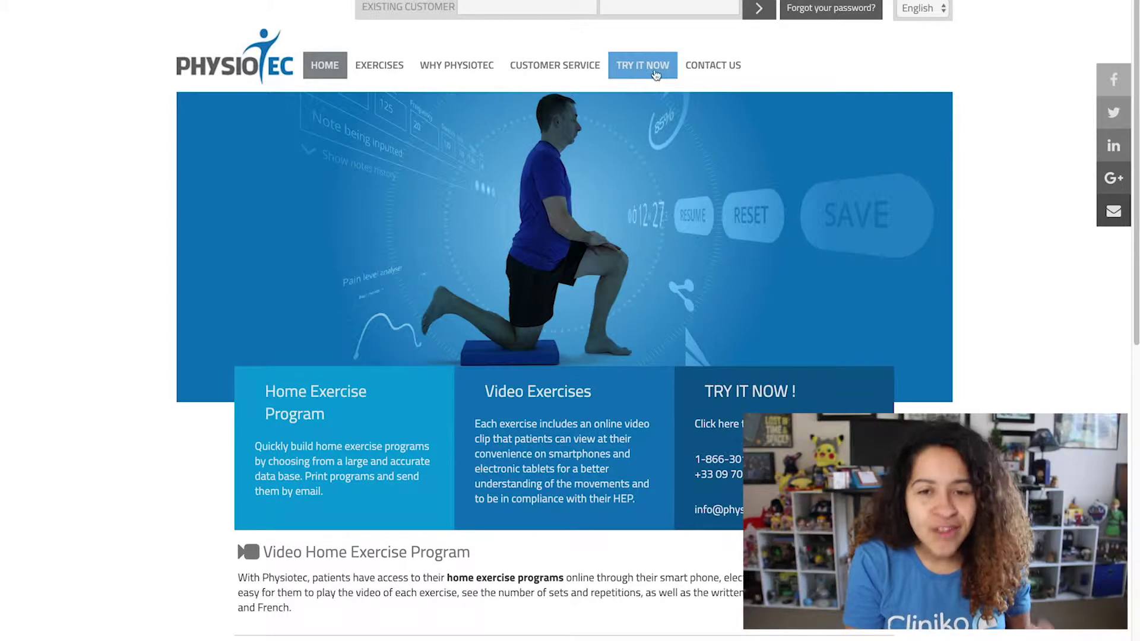
# - View the free trial request form, then reach Integration through the Administration menu
pyautogui.click(654, 72)
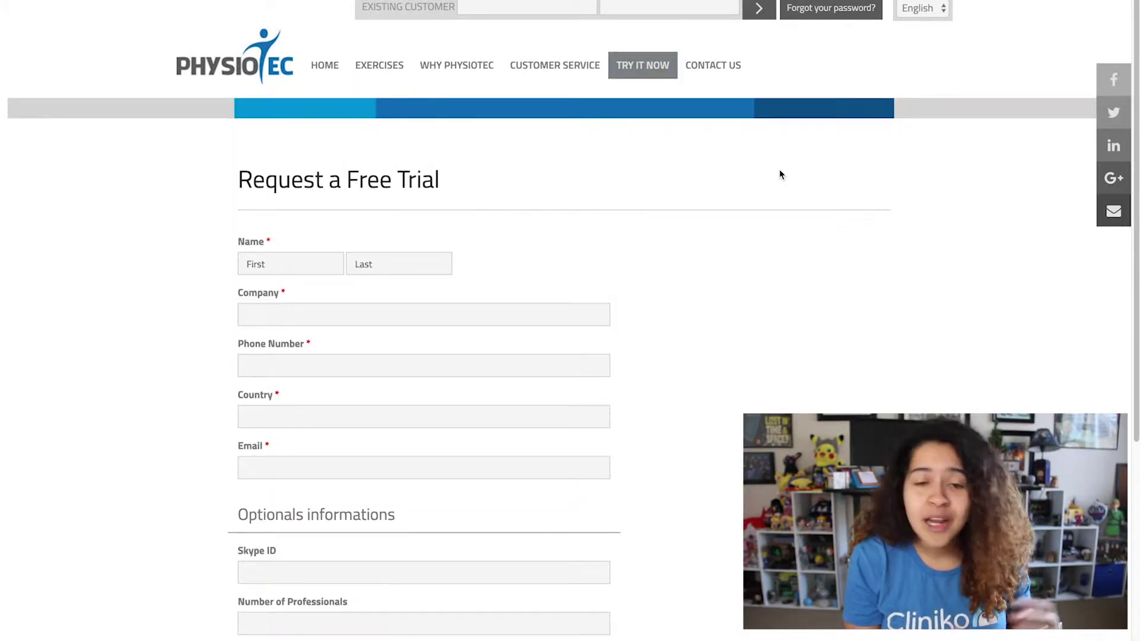
pyautogui.scroll(-5, 779, 172)
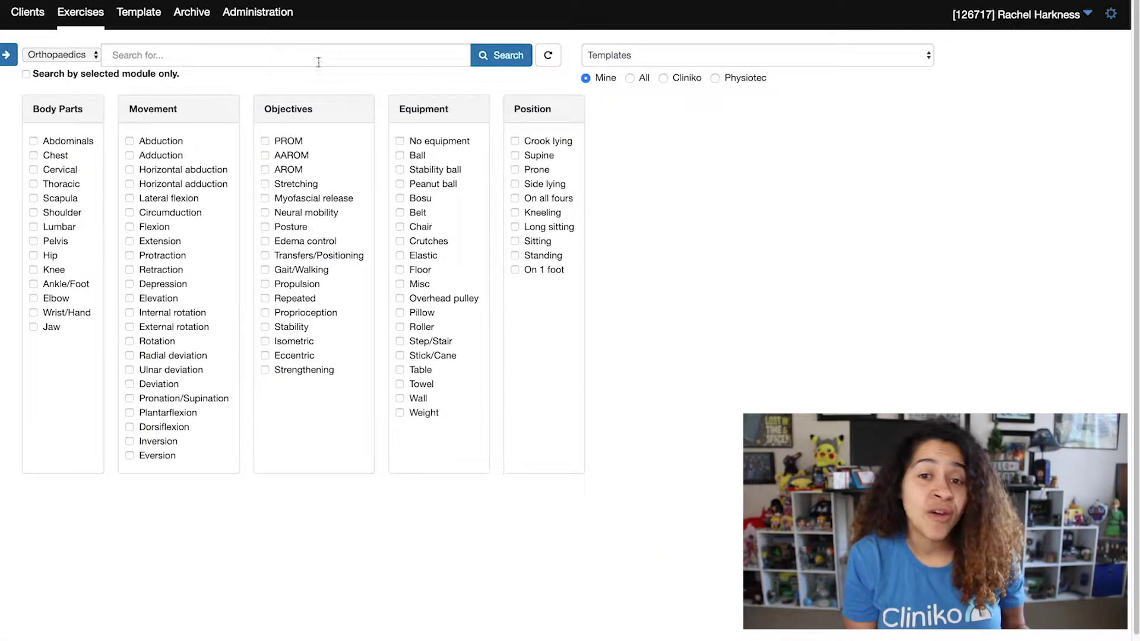
pyautogui.click(257, 11)
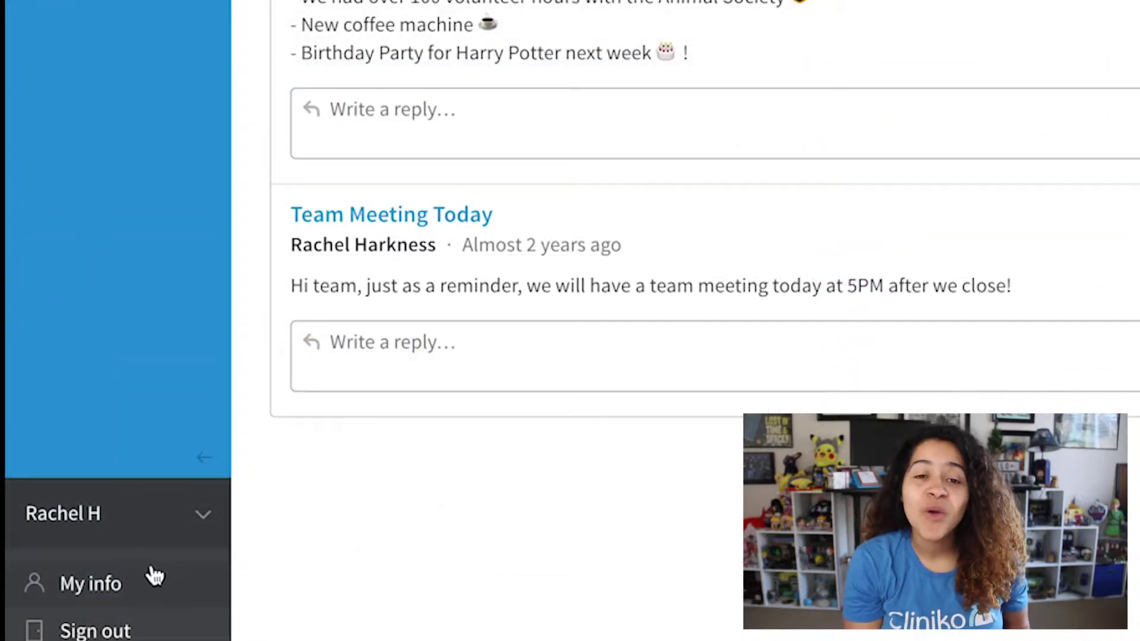
# - Go into My info to manage API keys and create one named Physiotec
pyautogui.click(153, 576)
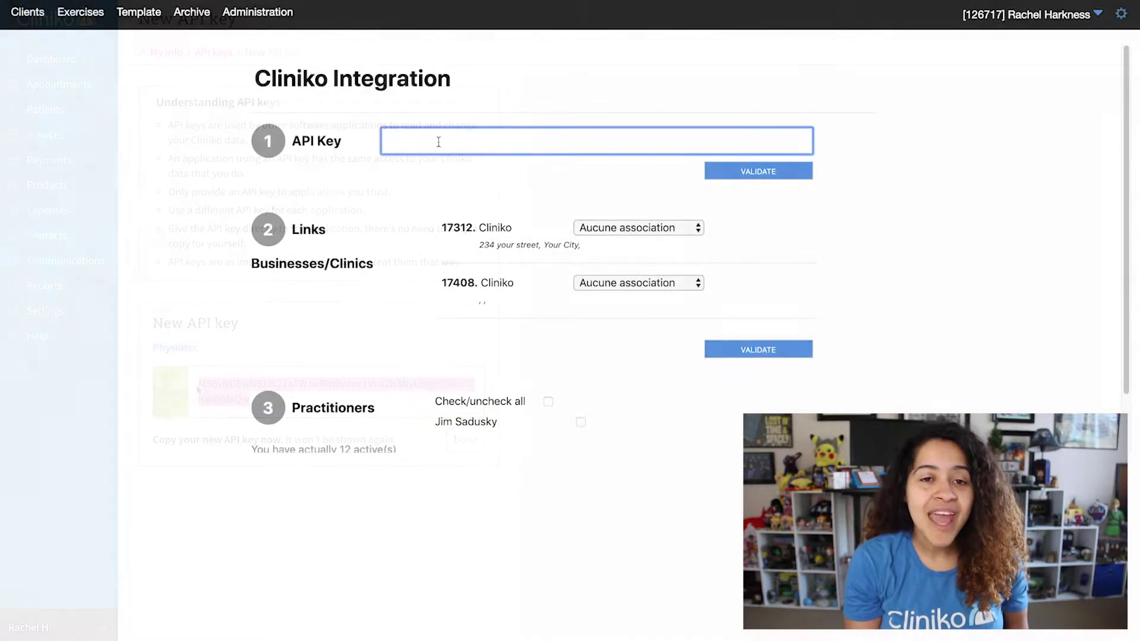
# - Paste the Cliniko API key into the integration field and validate it
pyautogui.hotkey('ctrl', 'v')
pyautogui.click(793, 175)
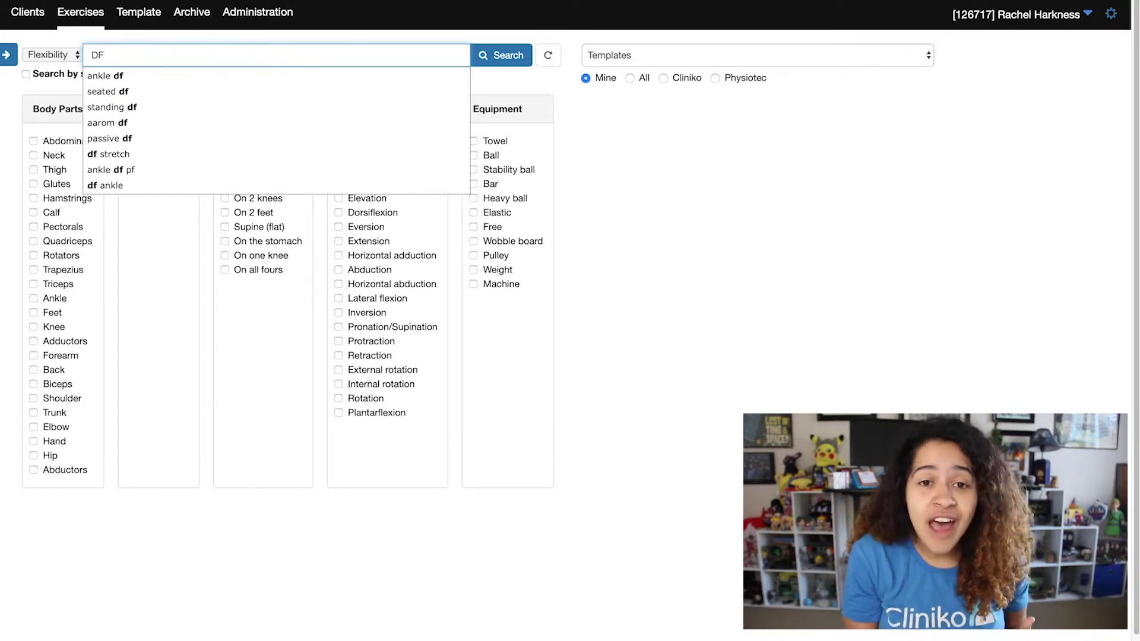
# - Search the exercise library for 'ankle df' from the suggestions
pyautogui.click(141, 77)
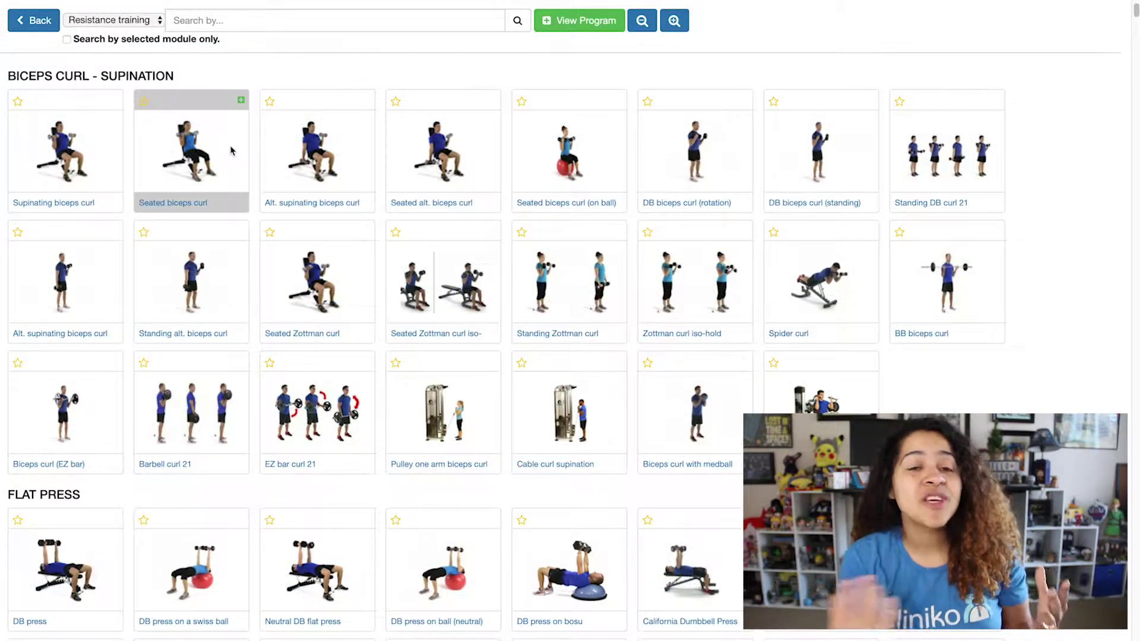
# - Add Alt. supinating, Pulley one arm, Zottman iso-hold and Spider curls; favourite both Zottman curls
pyautogui.click(348, 158)
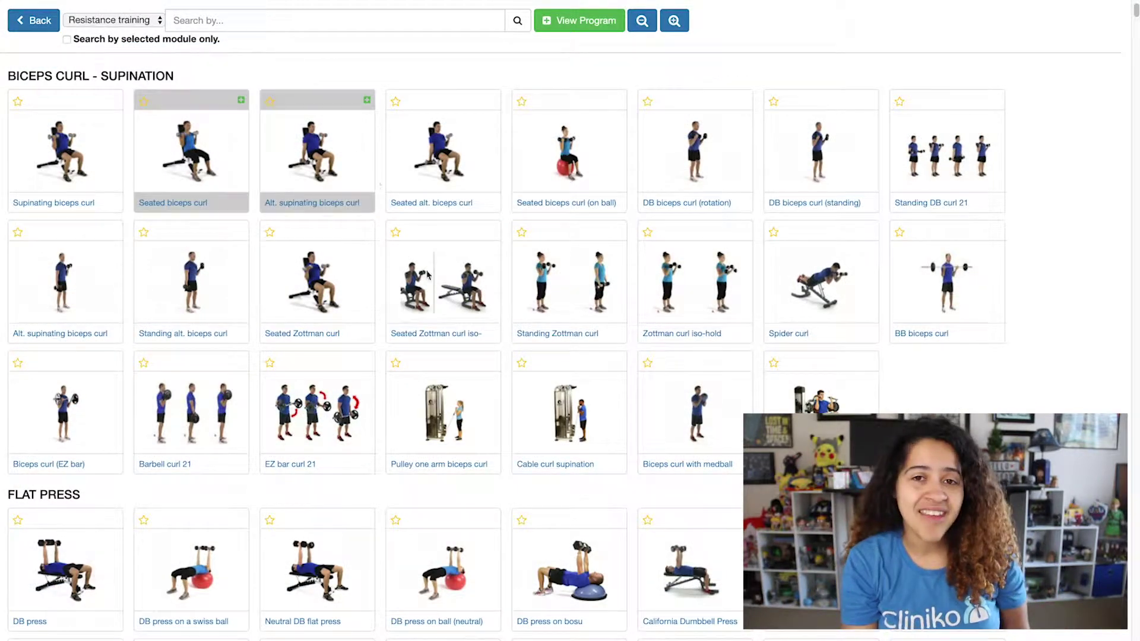
pyautogui.click(477, 393)
pyautogui.click(655, 313)
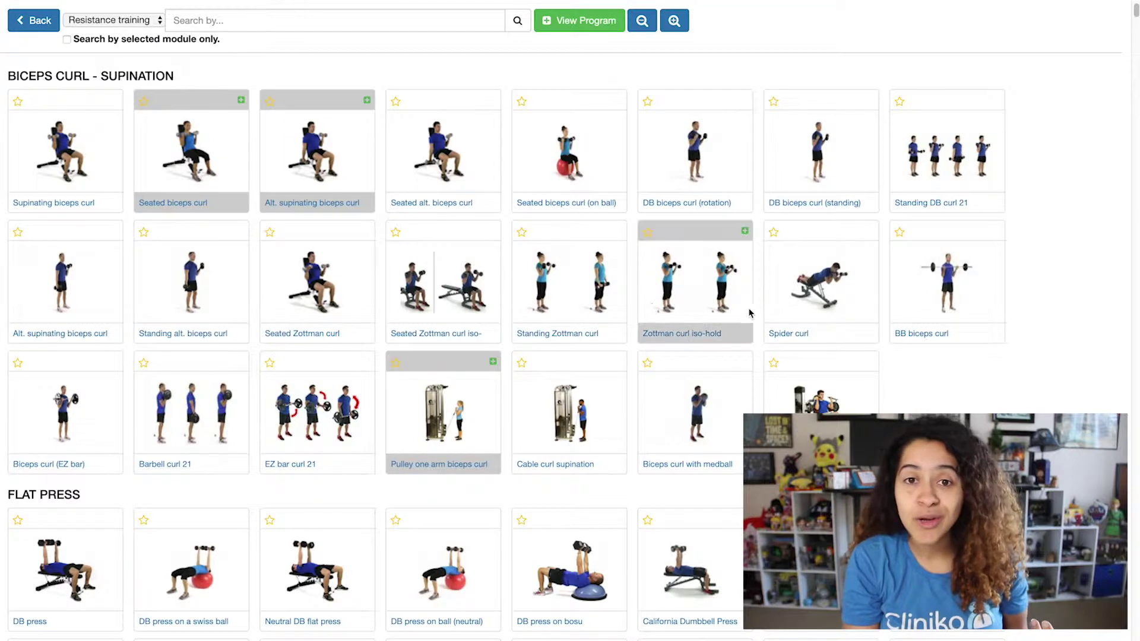
pyautogui.click(856, 305)
pyautogui.click(648, 233)
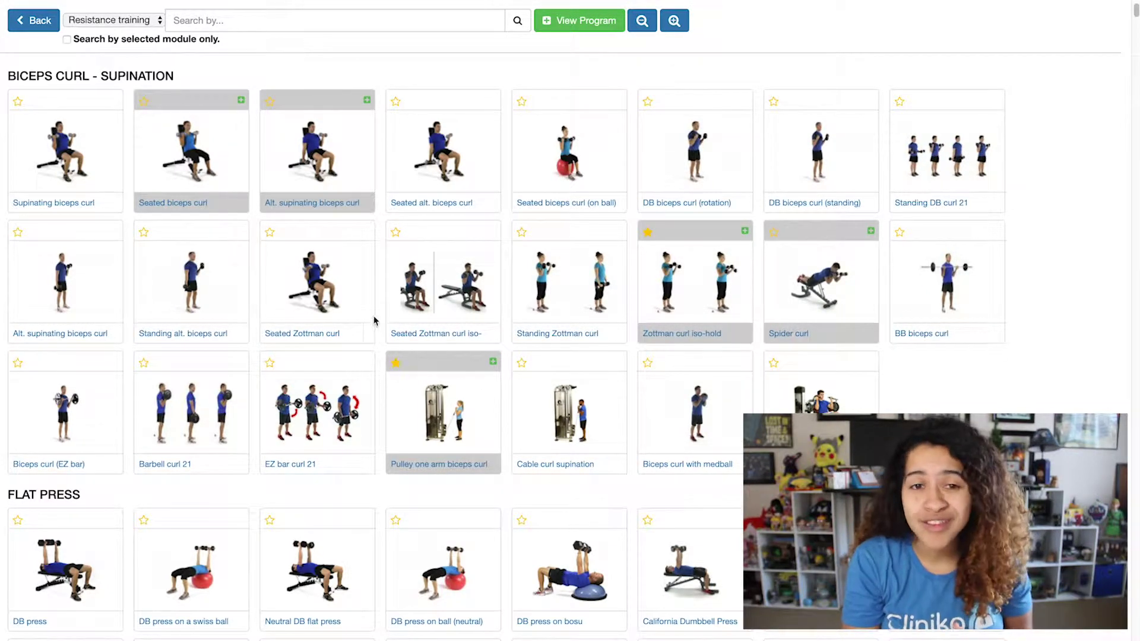
pyautogui.click(396, 233)
# - Add Standing alt., EZ bar and Cable supination curls, favourite the EZ bar curl, and view the program
pyautogui.click(228, 299)
pyautogui.click(18, 363)
pyautogui.click(65, 410)
pyautogui.click(610, 416)
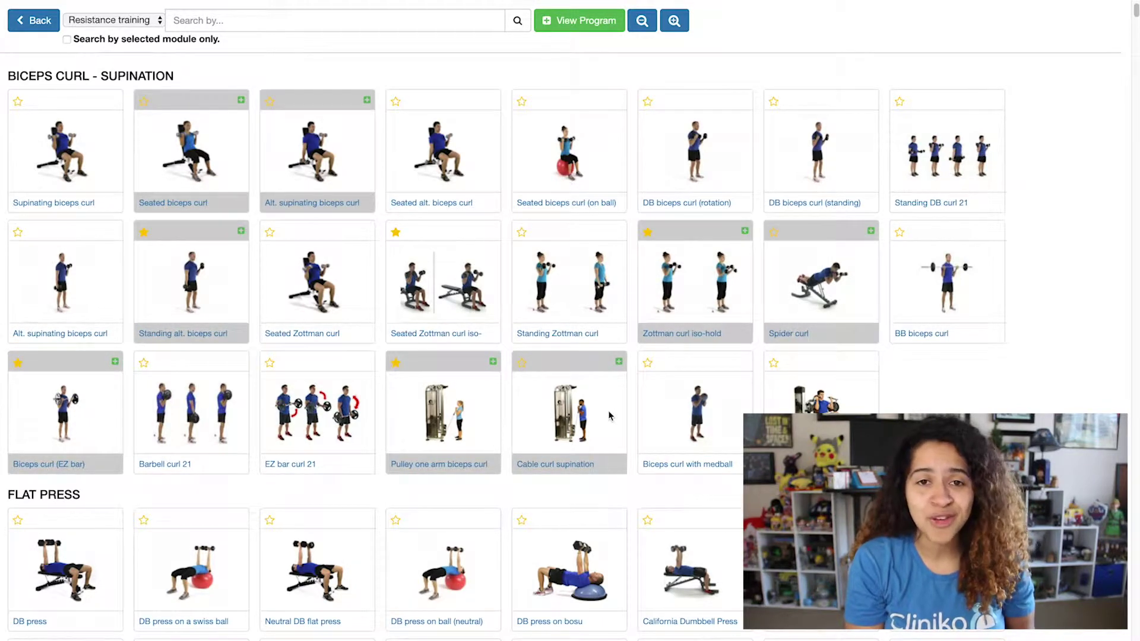
pyautogui.click(581, 27)
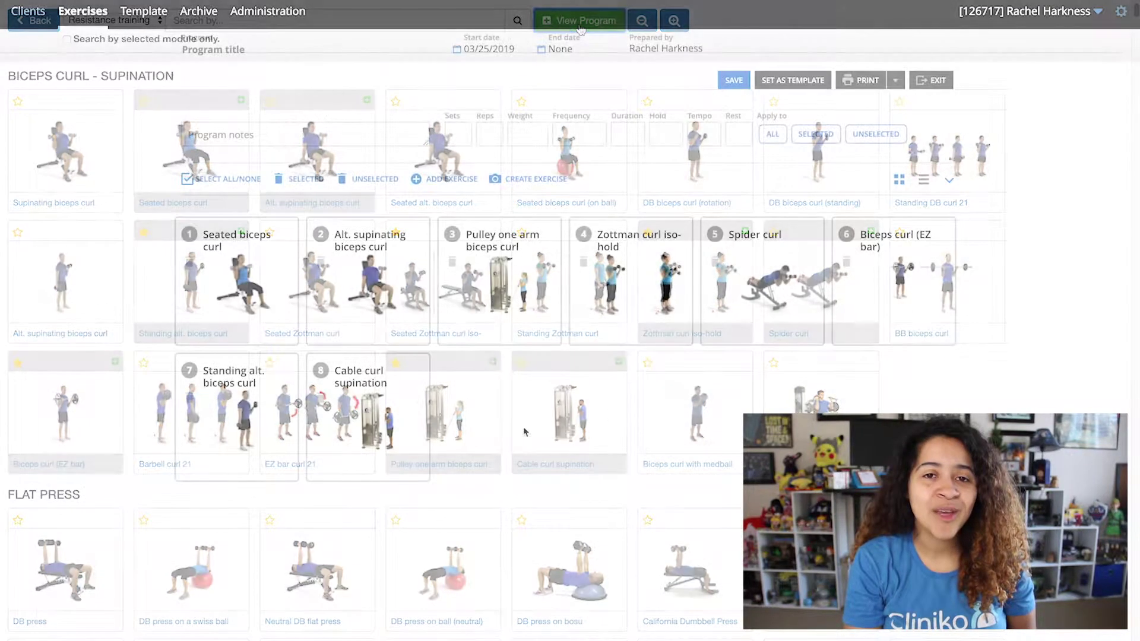
# - Move Pulley one arm biceps curl last and apply 5 sets, 15 weight, 20 rest to all exercises
pyautogui.moveTo(511, 315); pyautogui.dragTo(413, 454)
pyautogui.write('Switch to a higher set o')
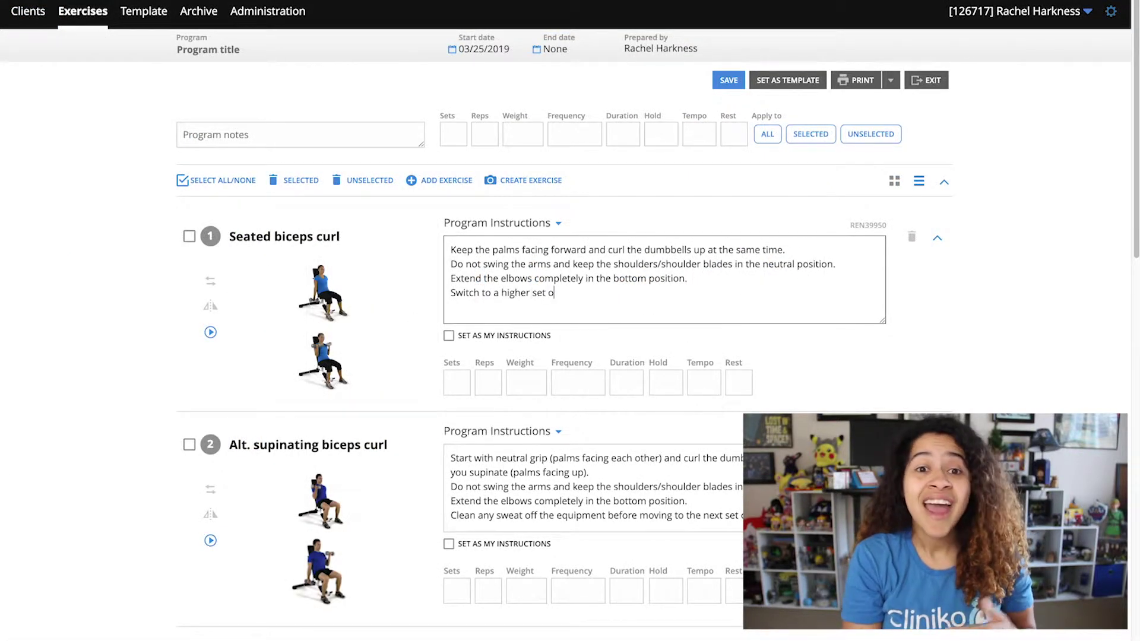
pyautogui.write('f weights.')
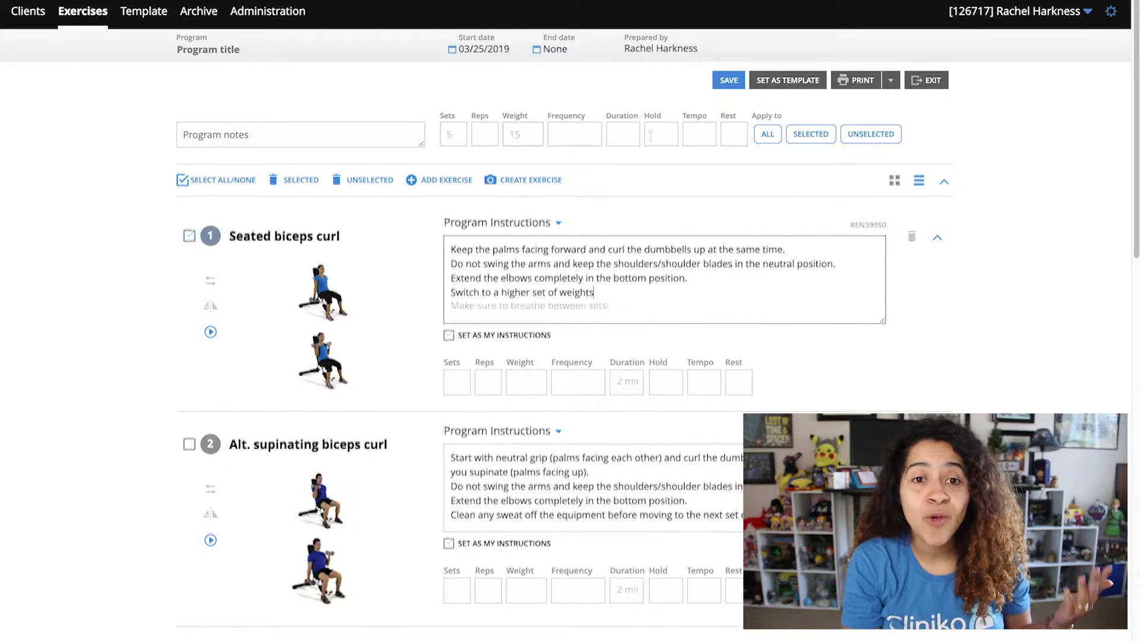
pyautogui.click(732, 135)
pyautogui.write('2')
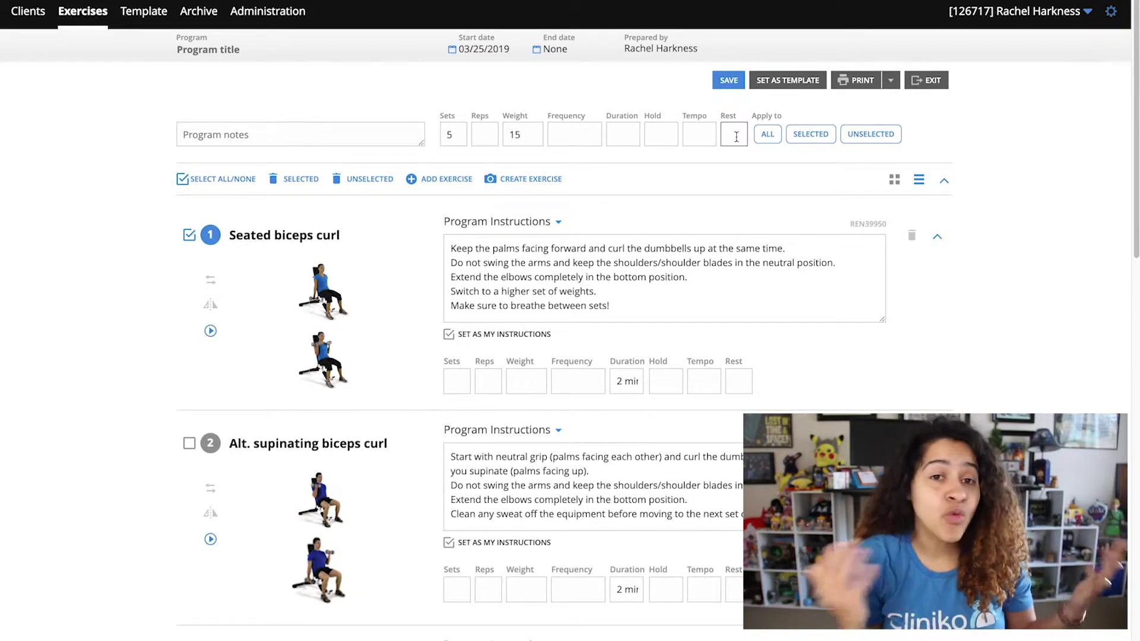
pyautogui.write('0')
pyautogui.click(767, 135)
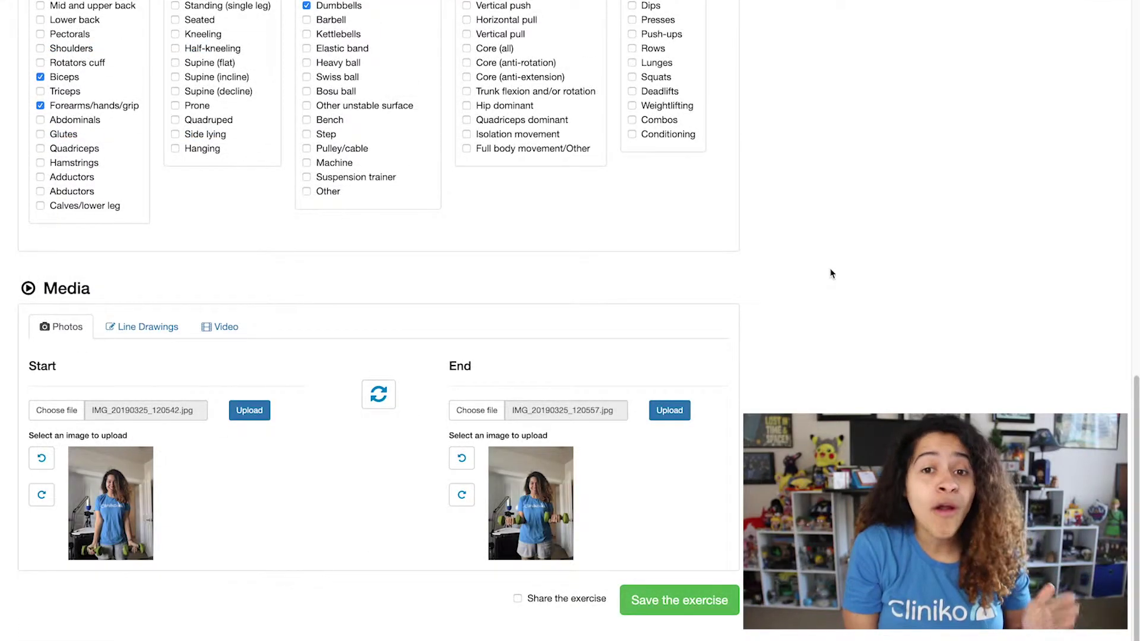
# - Save the custom 'Cliniko Exercise: Epic Version' as the program's ninth exercise
pyautogui.click(679, 600)
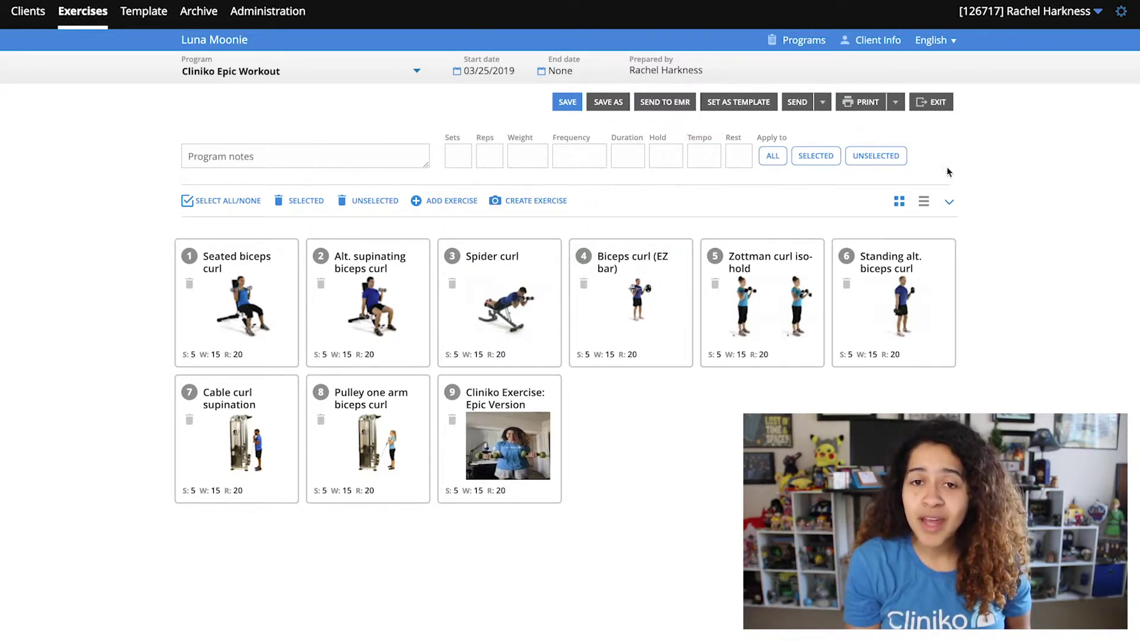
# - Email the Cliniko Epic Workout to the client and send it to her Cliniko record as a PDF
pyautogui.click(823, 105)
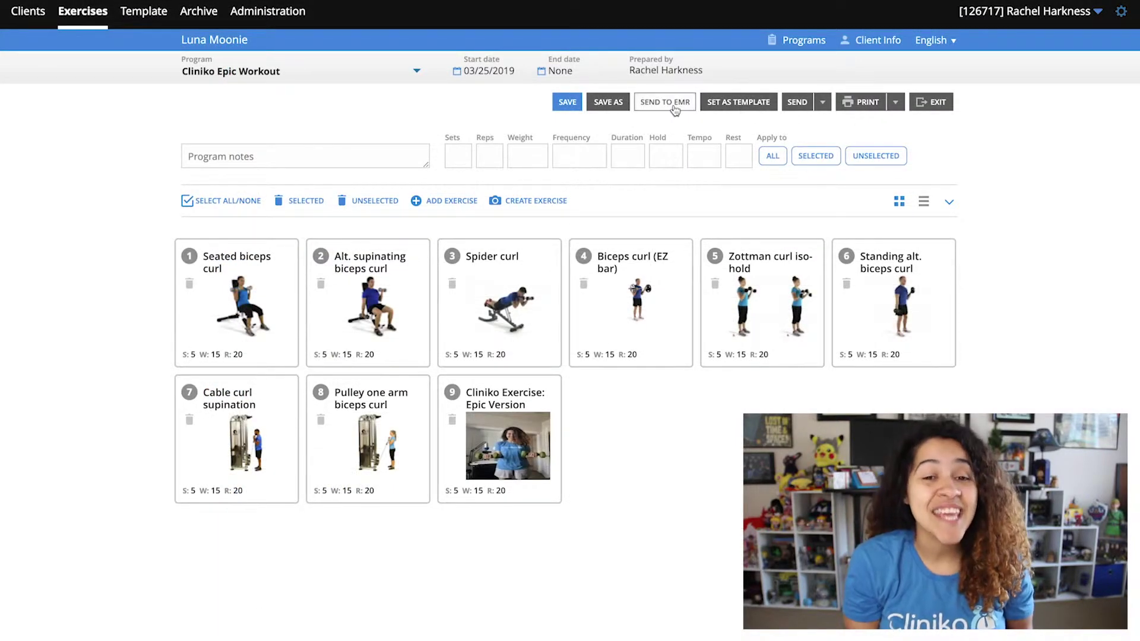
pyautogui.click(673, 104)
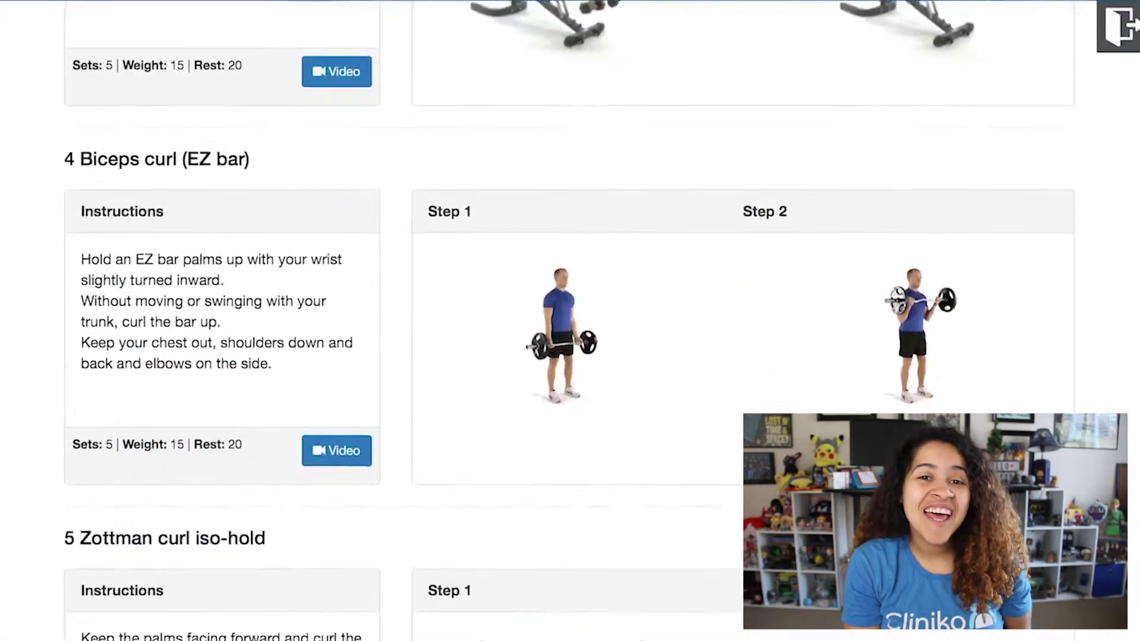
pyautogui.scroll(-3, 570, 357)
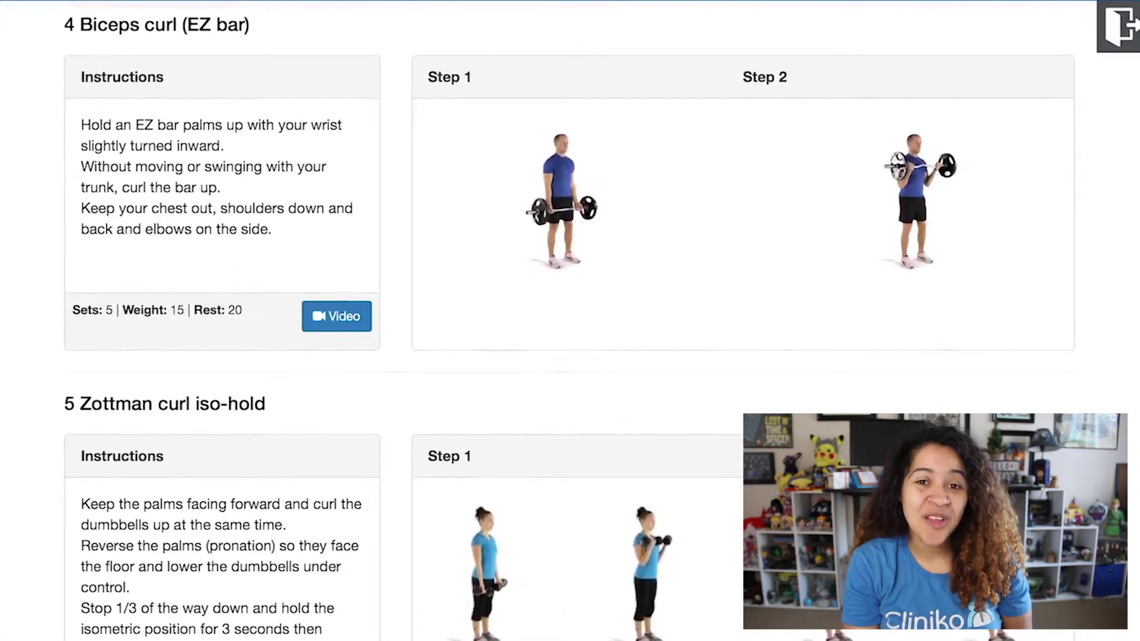
# - Play the Biceps curl (EZ bar) demonstration video
pyautogui.click(336, 316)
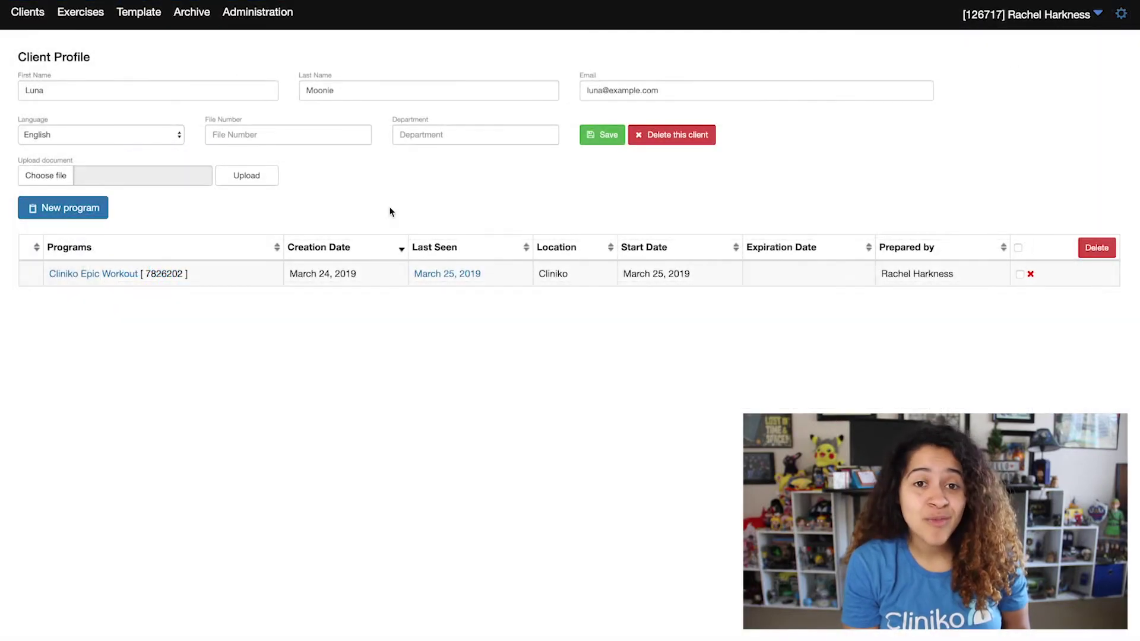
# - Review the Consultation History showing five program views on March 25, 2019
pyautogui.click(462, 278)
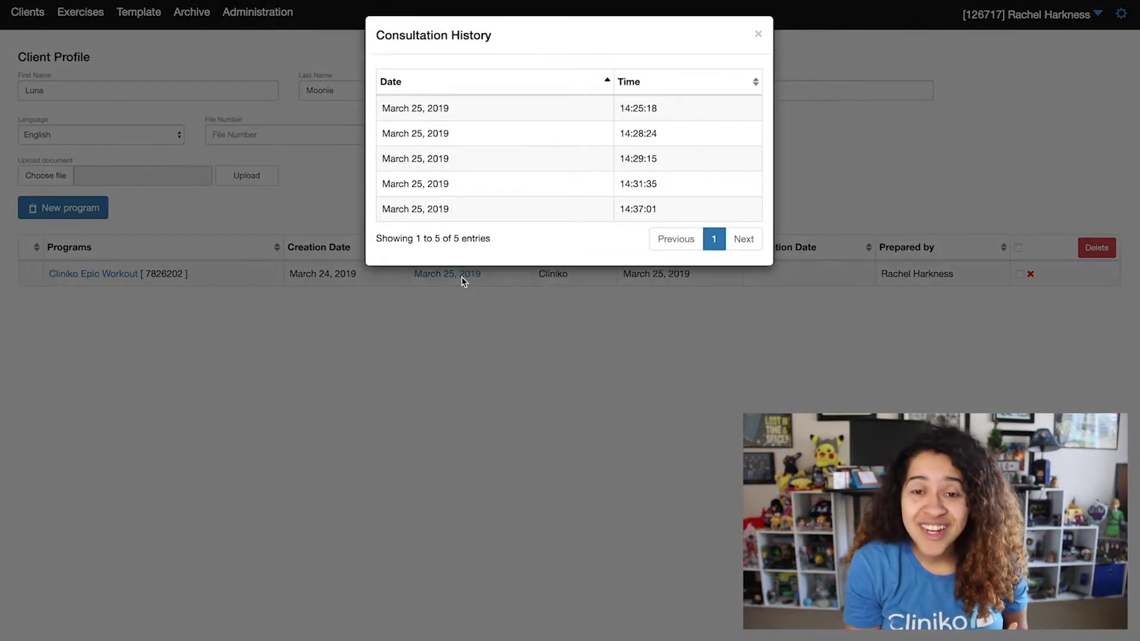